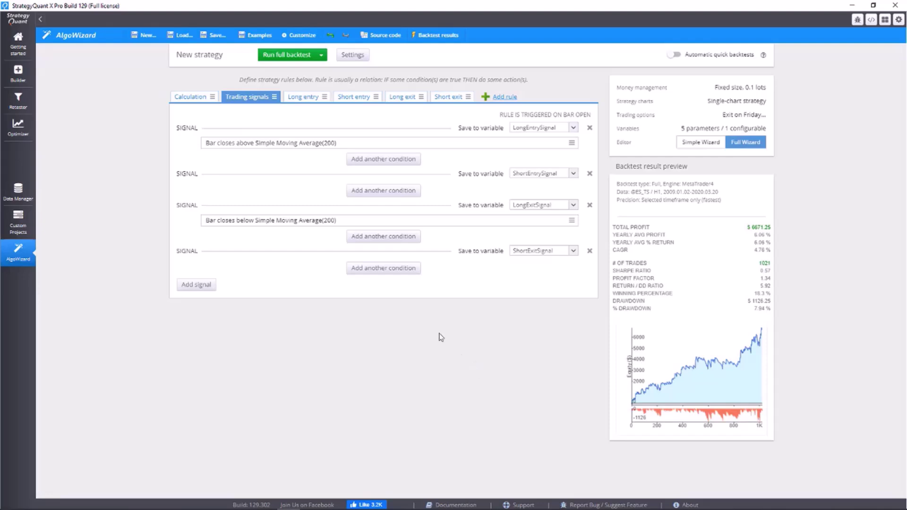
View the Long entry rule and examine the MagicNumber entry among the strategy variables.
{"action": "left_click", "coordinate": [300, 99]}
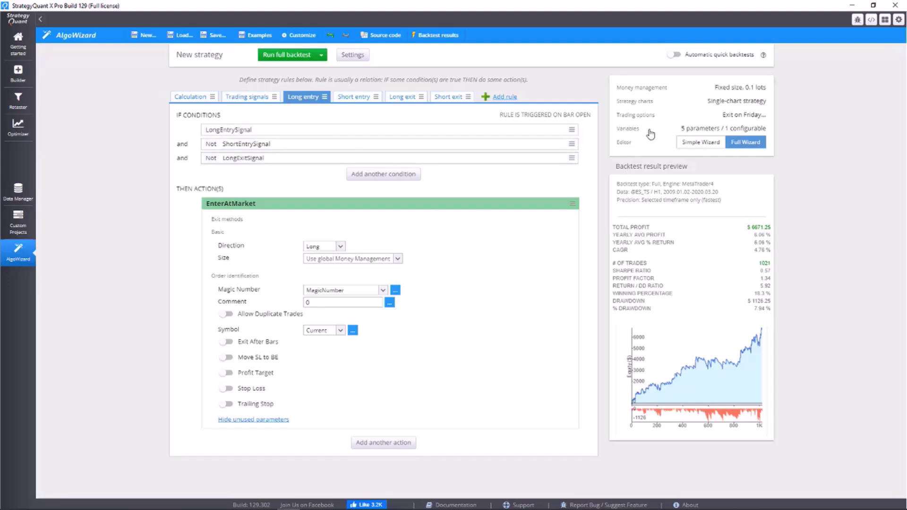
{"action": "left_click", "coordinate": [694, 130]}
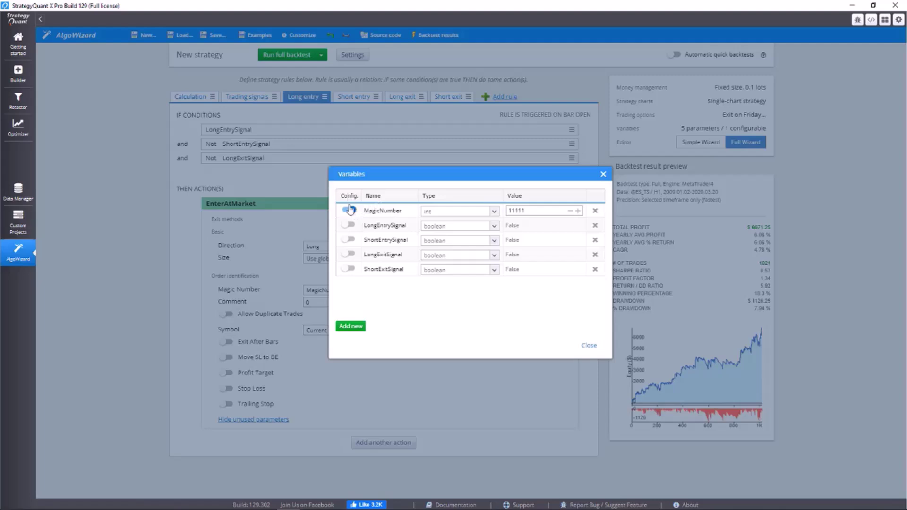
{"action": "left_click", "coordinate": [536, 211]}
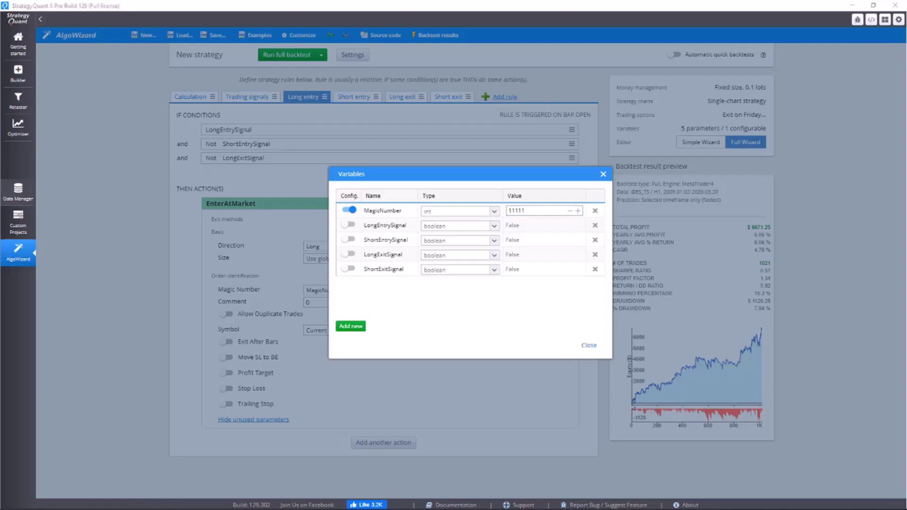
Switch to the MetaTrader terminal and examine the CustomComment, MagicNumber and period inputs of the attached Strategy 0.21437 expert.
{"action": "key", "text": "alt+Tab"}
{"action": "key", "text": "F7"}
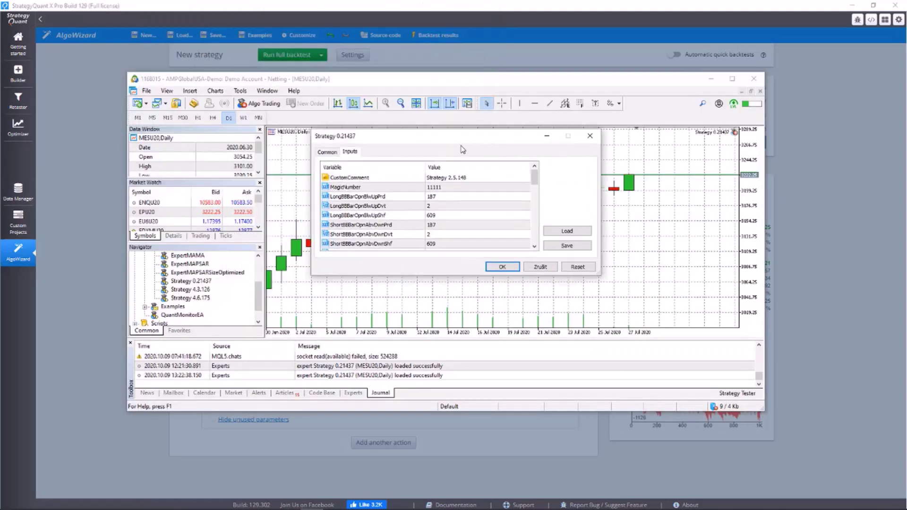
{"action": "left_click", "coordinate": [362, 192]}
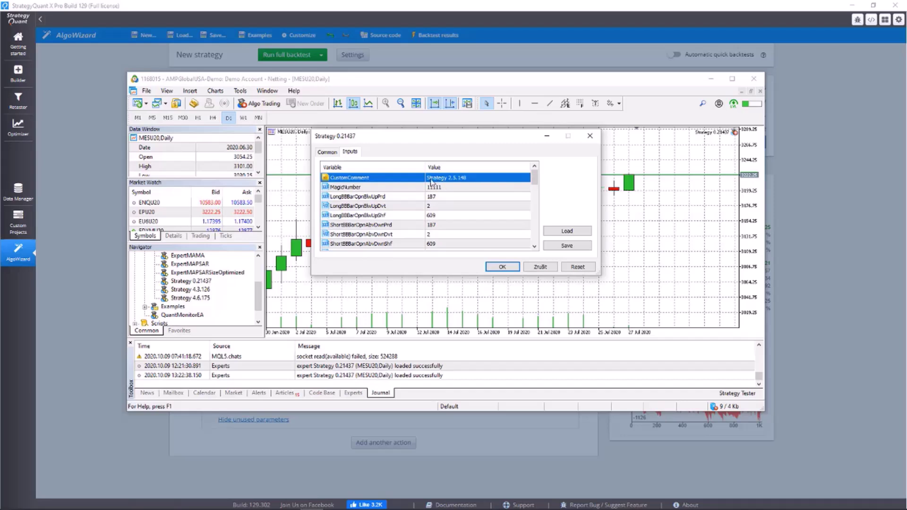
{"action": "left_click", "coordinate": [450, 189]}
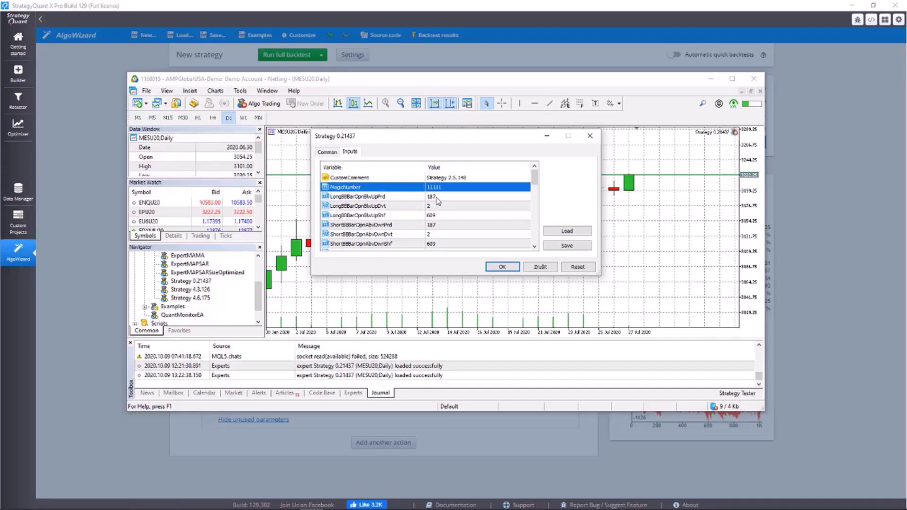
{"action": "left_click", "coordinate": [437, 197]}
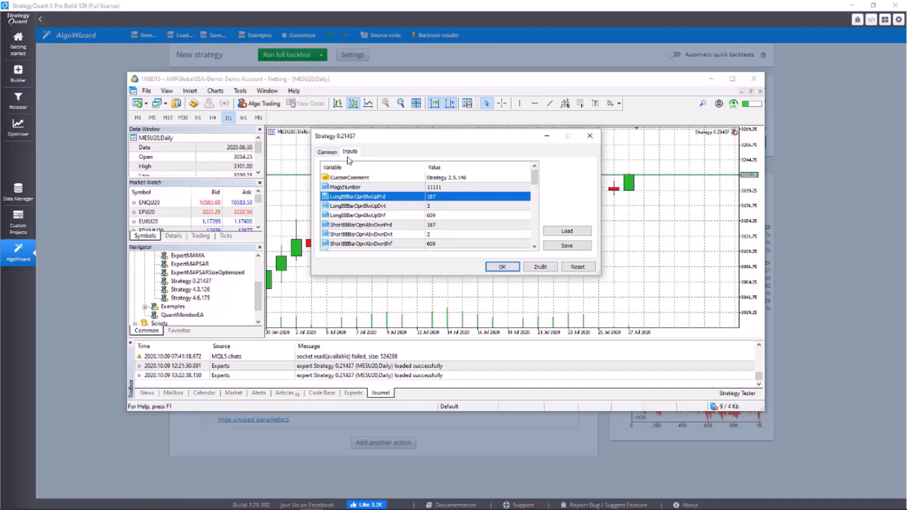
{"action": "left_click", "coordinate": [540, 267]}
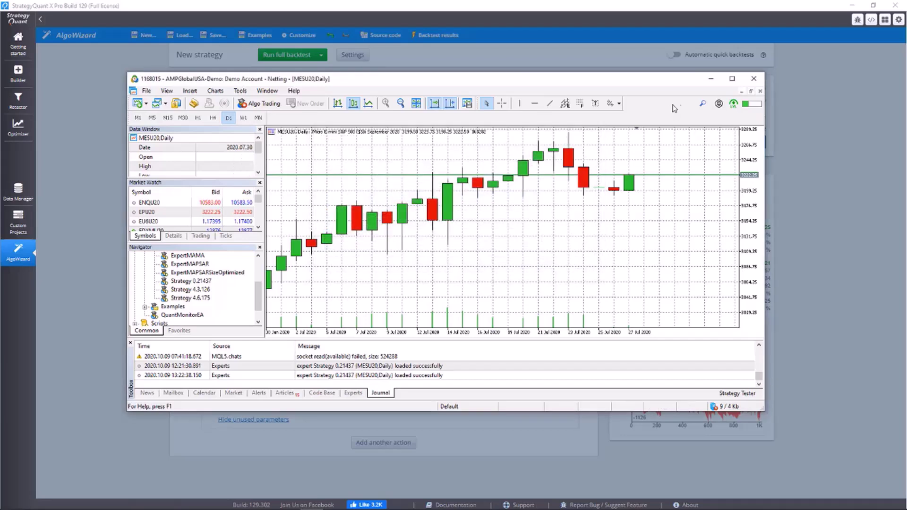
{"action": "left_click", "coordinate": [710, 79]}
Toggle the MagicNumber variable's configurable setting off and back on, closing the variables list.
{"action": "left_click", "coordinate": [350, 212]}
{"action": "left_click", "coordinate": [349, 211]}
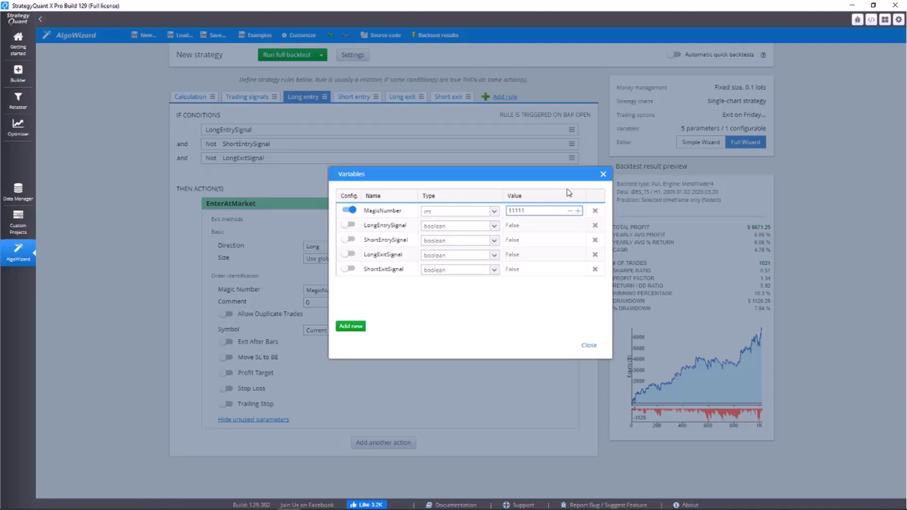
{"action": "left_click", "coordinate": [603, 175]}
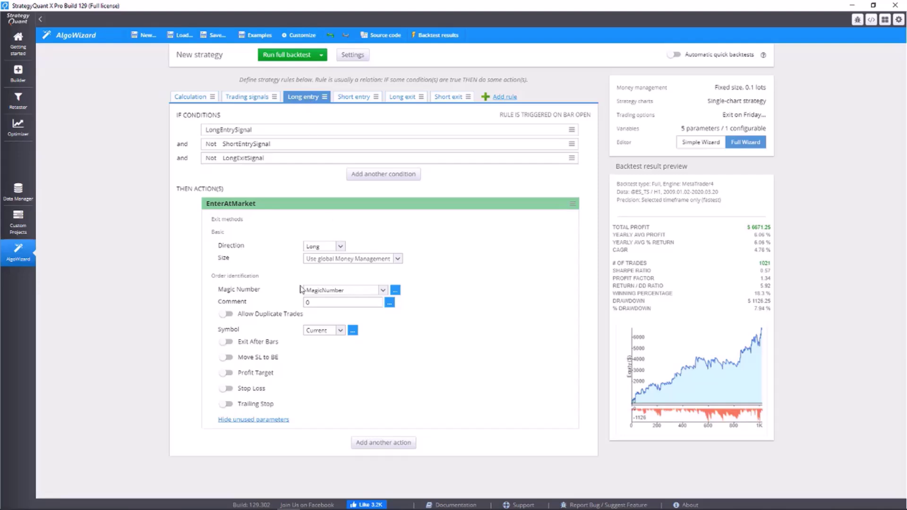
Check the MagicNumber variable chosen as the long entry order's magic number and review it in the variables list.
{"action": "left_click", "coordinate": [383, 291]}
{"action": "left_click", "coordinate": [345, 300]}
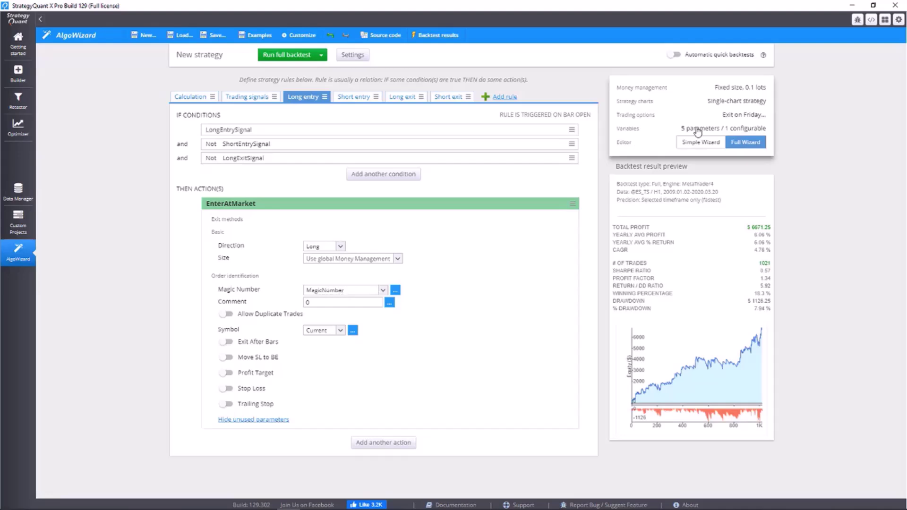
{"action": "left_click", "coordinate": [723, 128]}
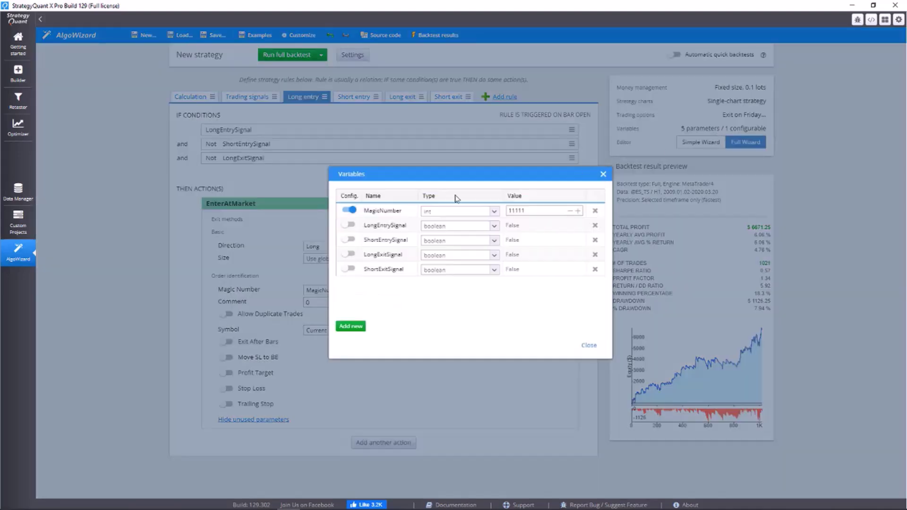
{"action": "left_click", "coordinate": [602, 175]}
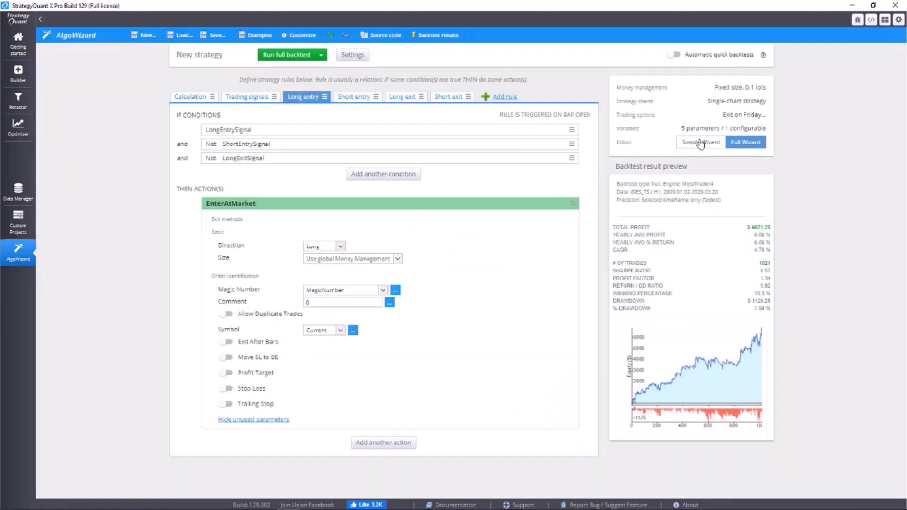
Add a configurable int variable named MAPeriod with a value of 200 to the strategy.
{"action": "left_click", "coordinate": [729, 130]}
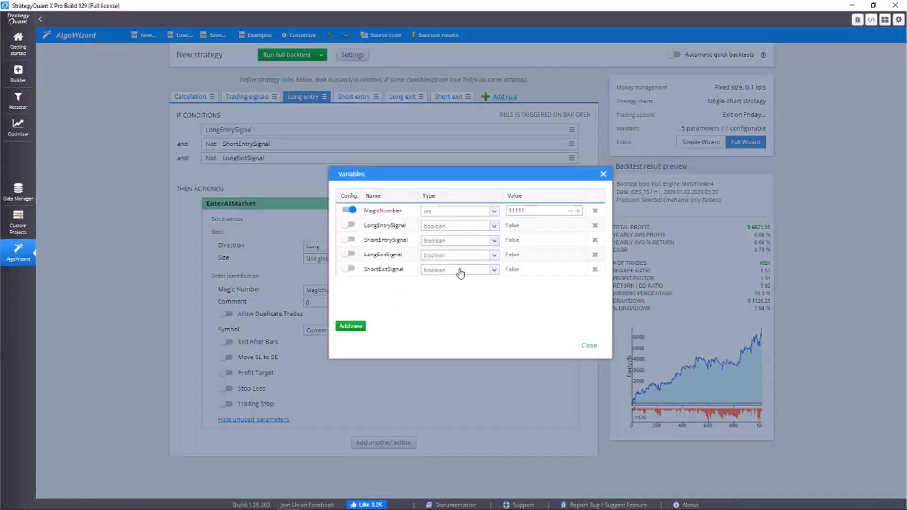
{"action": "left_click", "coordinate": [355, 327]}
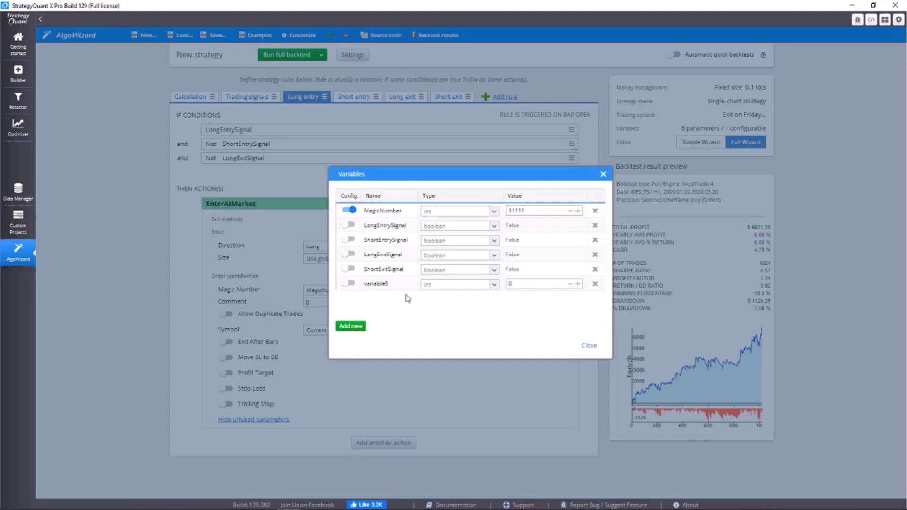
{"action": "double_click", "coordinate": [386, 283]}
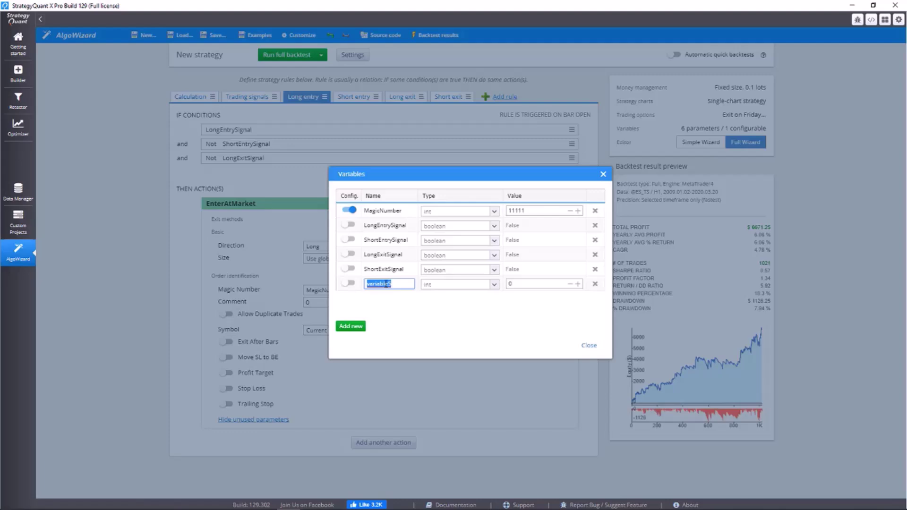
{"action": "type", "text": "MAPeriod"}
{"action": "left_click", "coordinate": [349, 284]}
{"action": "left_click", "coordinate": [520, 285]}
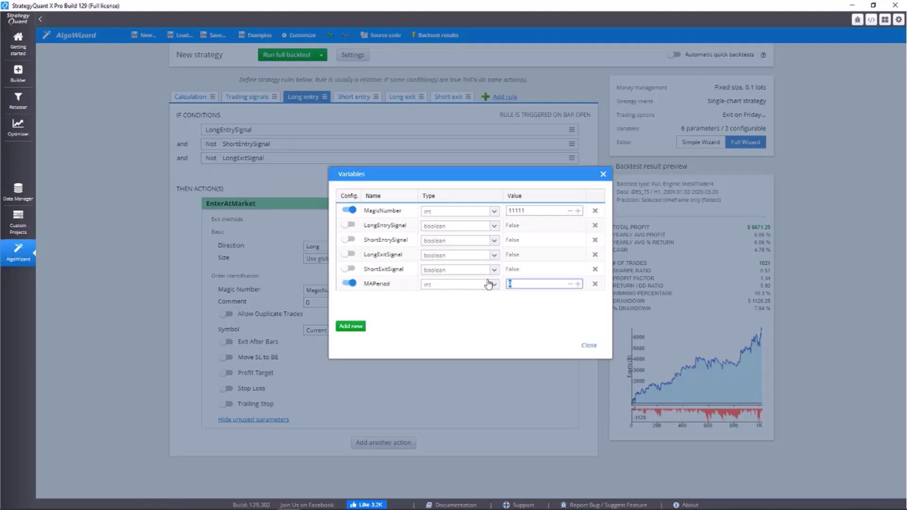
{"action": "type", "text": "200"}
{"action": "left_click", "coordinate": [413, 338]}
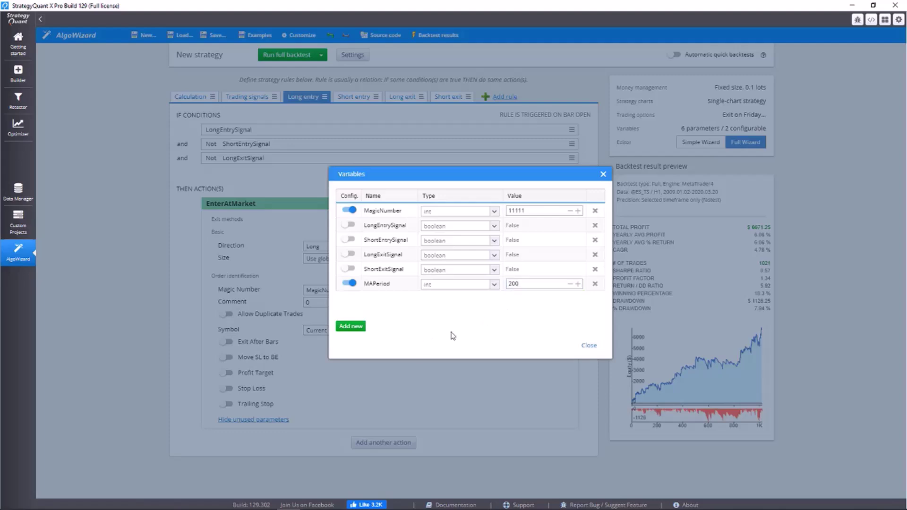
{"action": "left_click", "coordinate": [589, 347]}
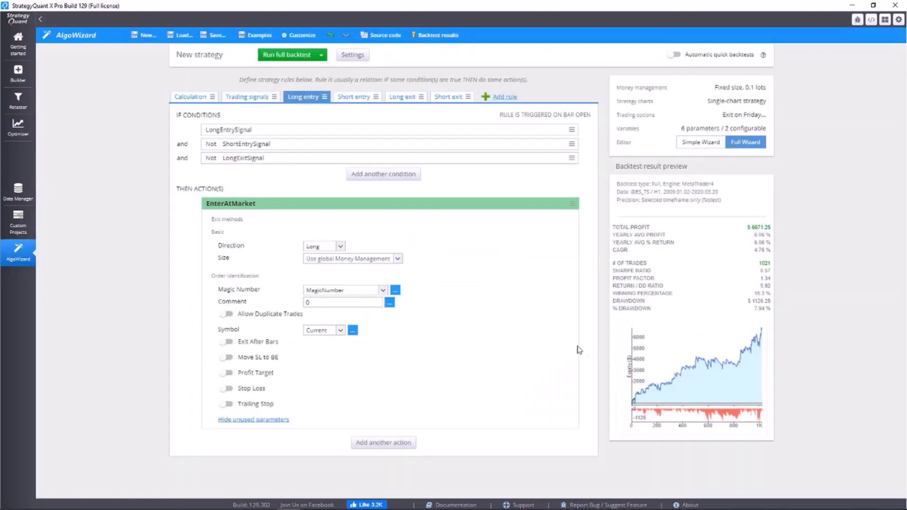
Use the MAPeriod variable as the Period of the LongEntrySignal's Moving Average condition.
{"action": "left_click", "coordinate": [244, 101]}
{"action": "left_click", "coordinate": [315, 148]}
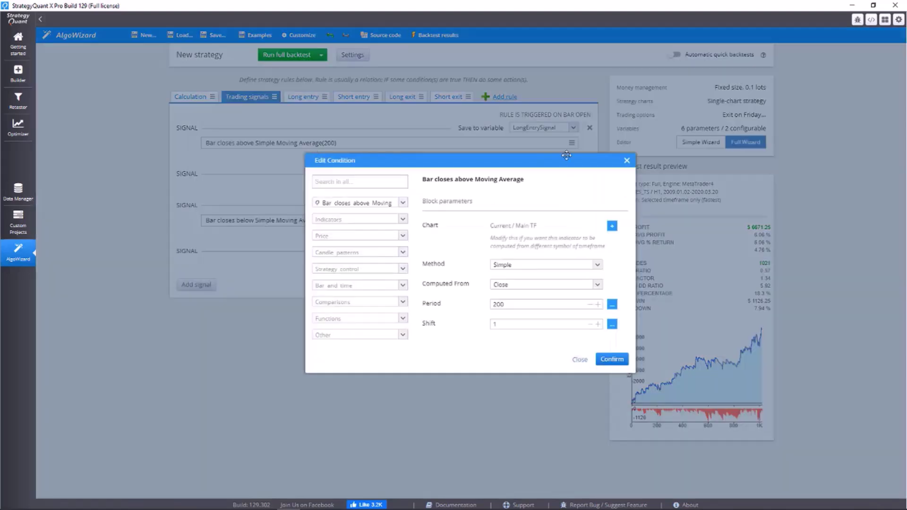
{"action": "left_click", "coordinate": [626, 160]}
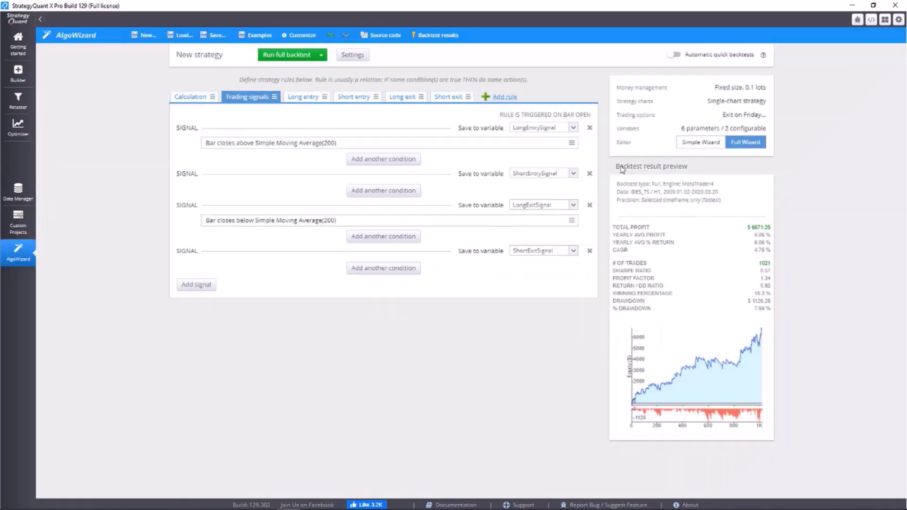
{"action": "left_click", "coordinate": [308, 150]}
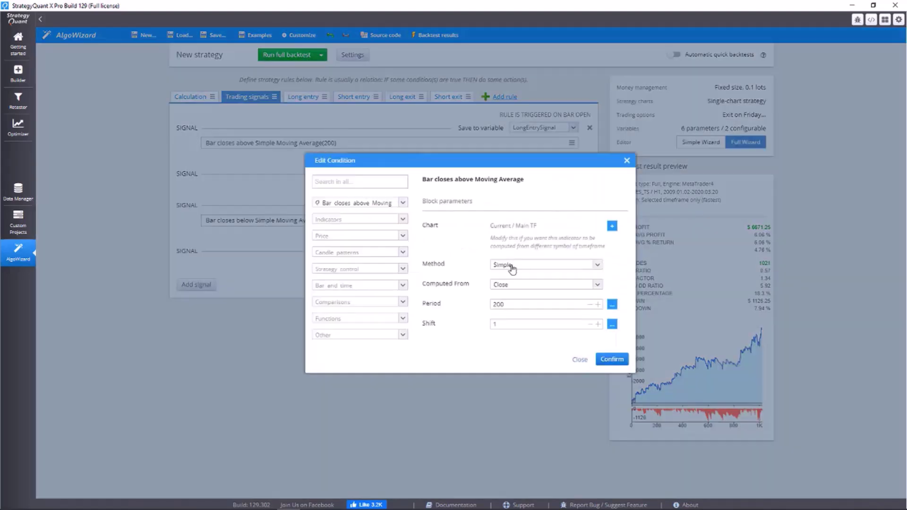
{"action": "left_click", "coordinate": [611, 304]}
{"action": "left_click", "coordinate": [641, 329]}
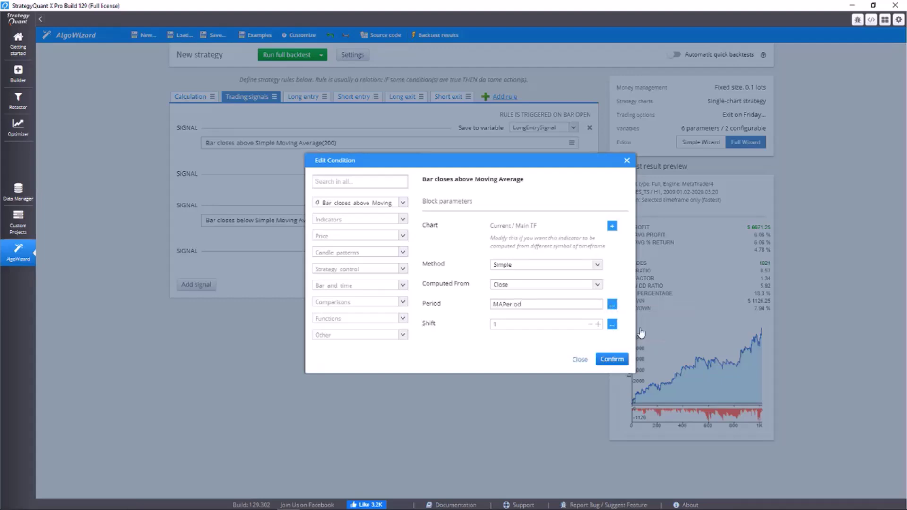
{"action": "left_click", "coordinate": [612, 359]}
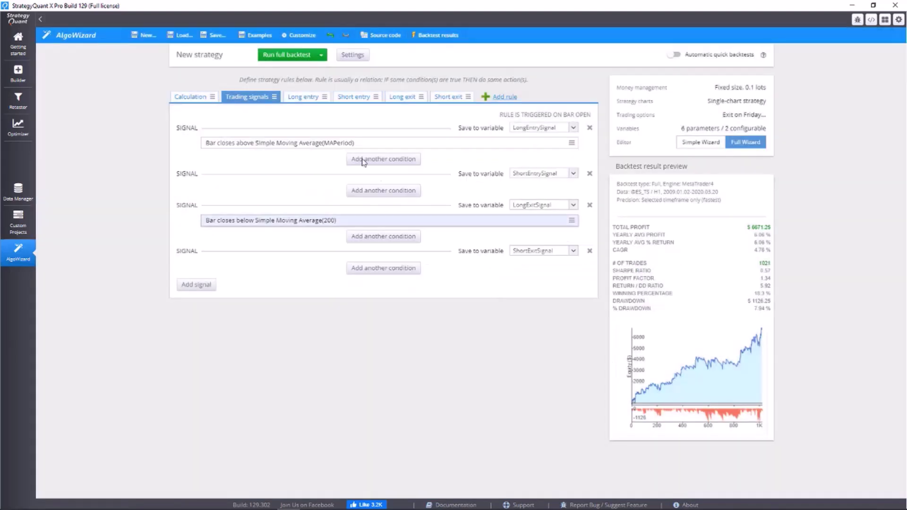
Review the parameters of the LongEntrySignal's Moving Average condition without changing them.
{"action": "left_click", "coordinate": [286, 55]}
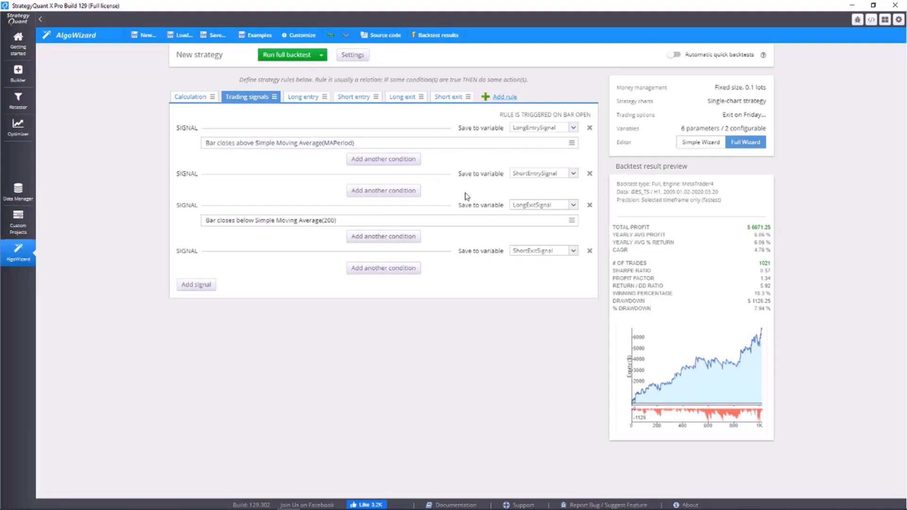
{"action": "left_click", "coordinate": [339, 147]}
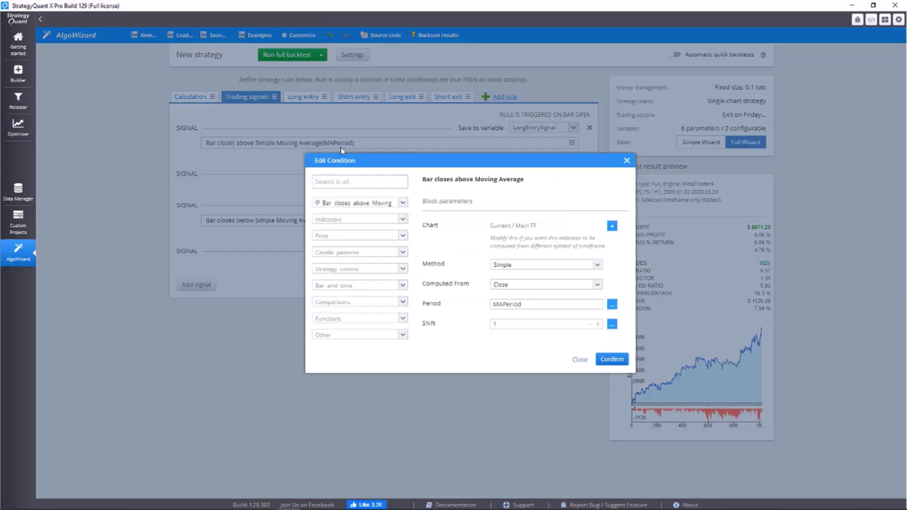
{"action": "left_click", "coordinate": [624, 159]}
Make the MAPeriod variable non-configurable and review the strategy's variables list.
{"action": "left_click", "coordinate": [701, 129]}
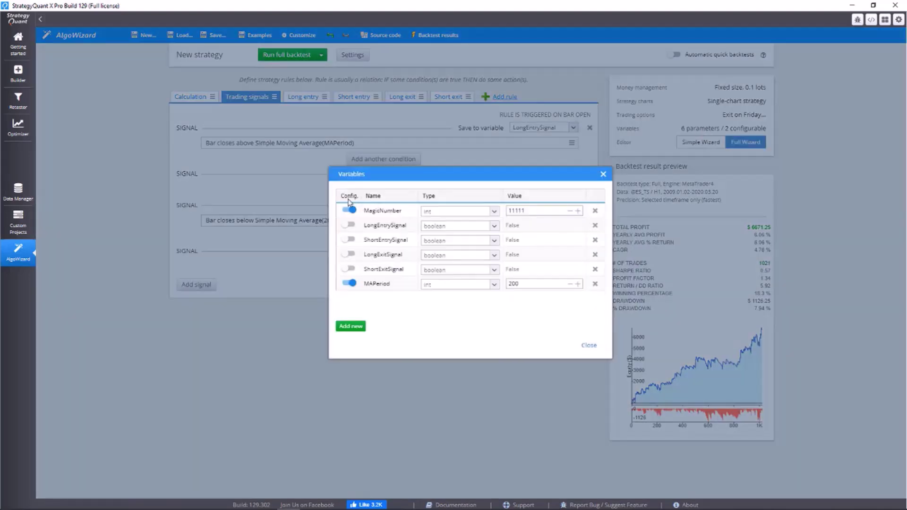
{"action": "left_click", "coordinate": [350, 284]}
{"action": "left_click", "coordinate": [603, 175]}
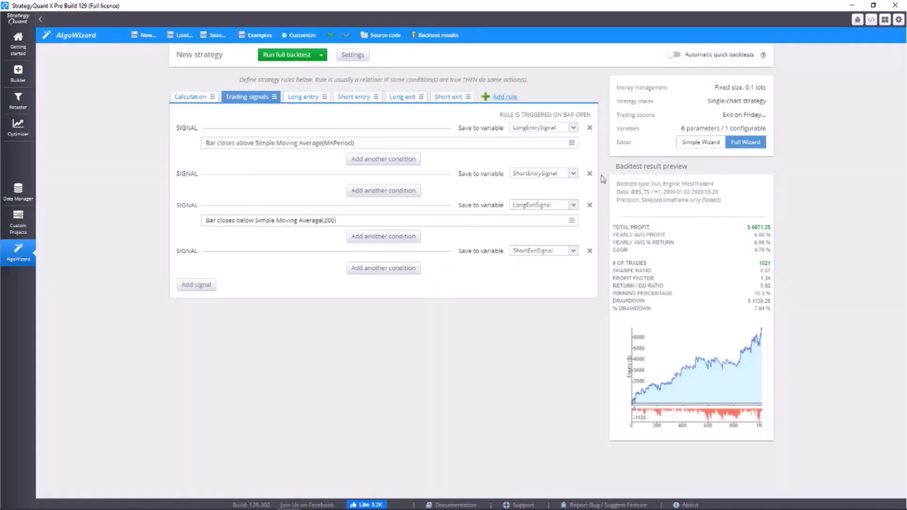
{"action": "left_click", "coordinate": [719, 129]}
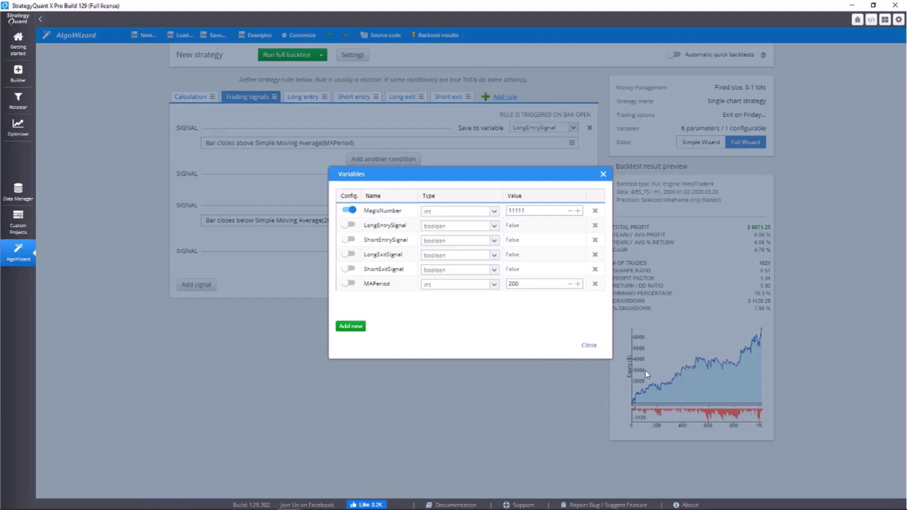
{"action": "left_click", "coordinate": [589, 346]}
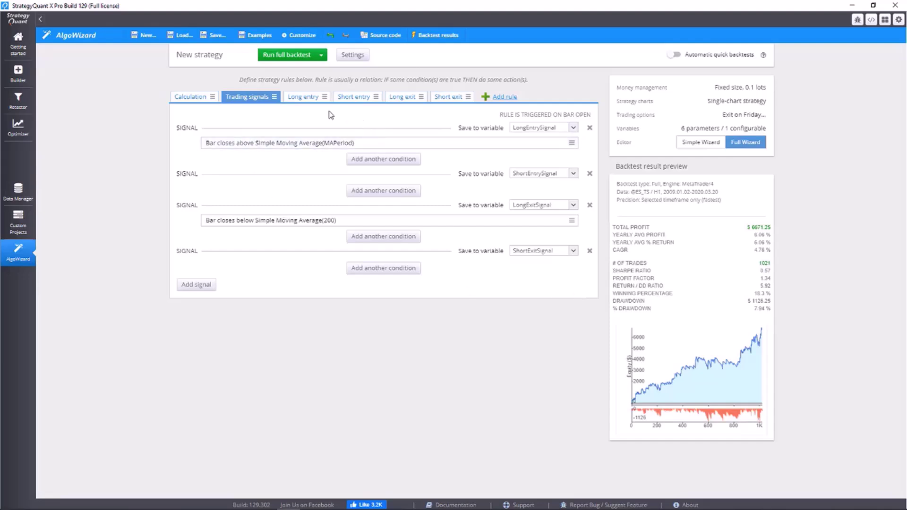
Examine the Calculation rule and the parameters of the LongEntrySignal's Moving Average condition.
{"action": "left_click", "coordinate": [187, 97]}
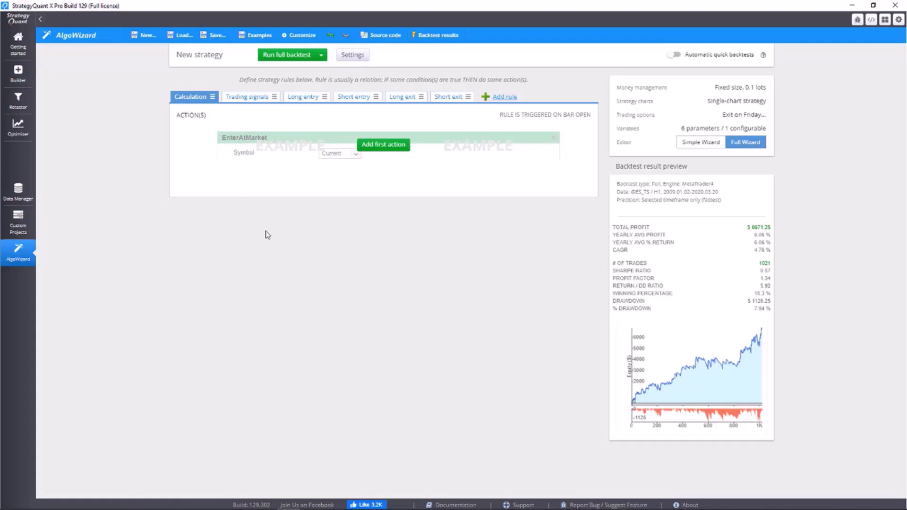
{"action": "left_click", "coordinate": [248, 97]}
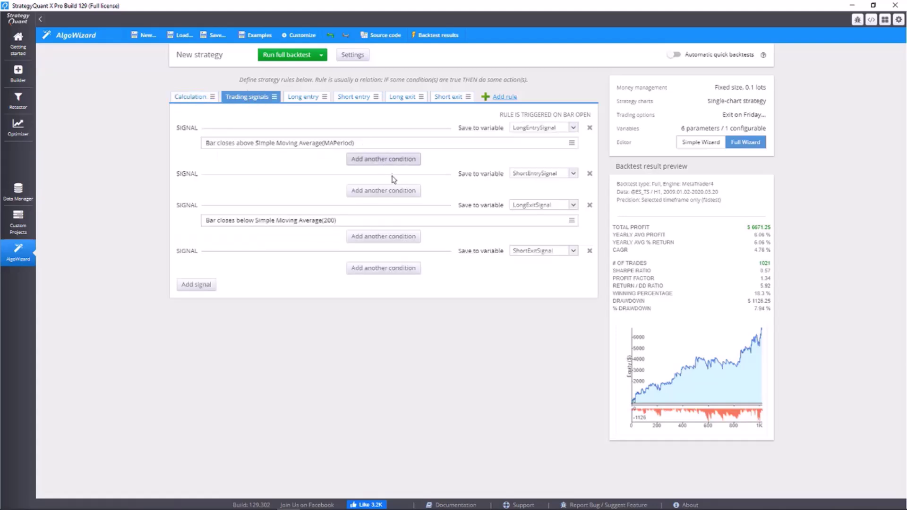
{"action": "left_click", "coordinate": [326, 146]}
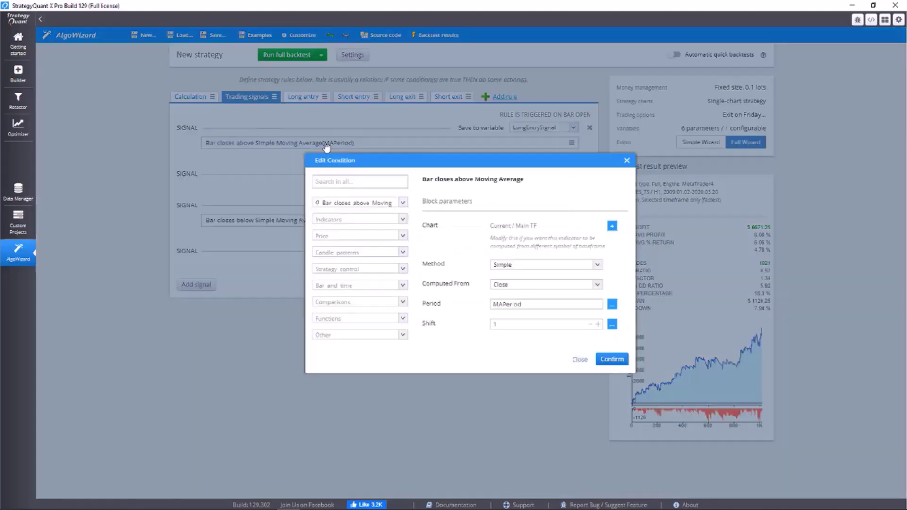
{"action": "left_click", "coordinate": [580, 360]}
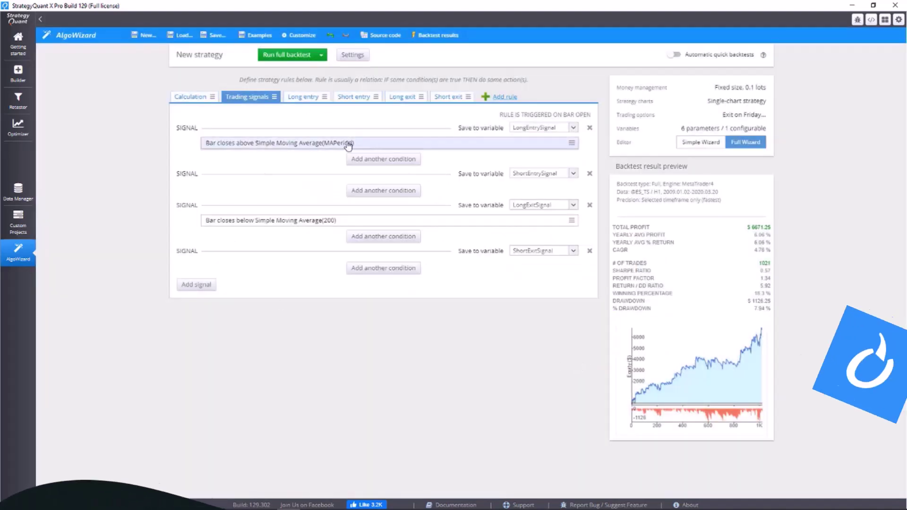
{"action": "left_click", "coordinate": [189, 95]}
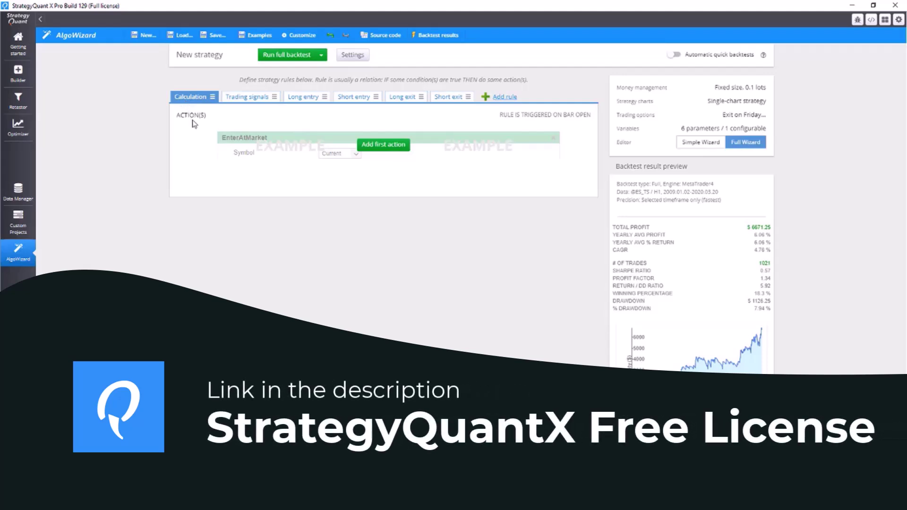
Add an Assign variable action to the Calculation rule and choose MAPeriod as its variable.
{"action": "left_click", "coordinate": [247, 96]}
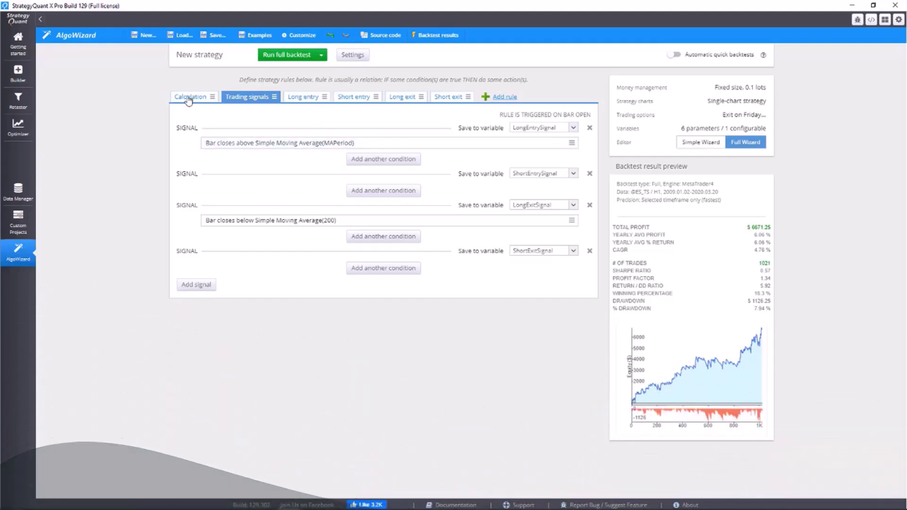
{"action": "left_click", "coordinate": [189, 97]}
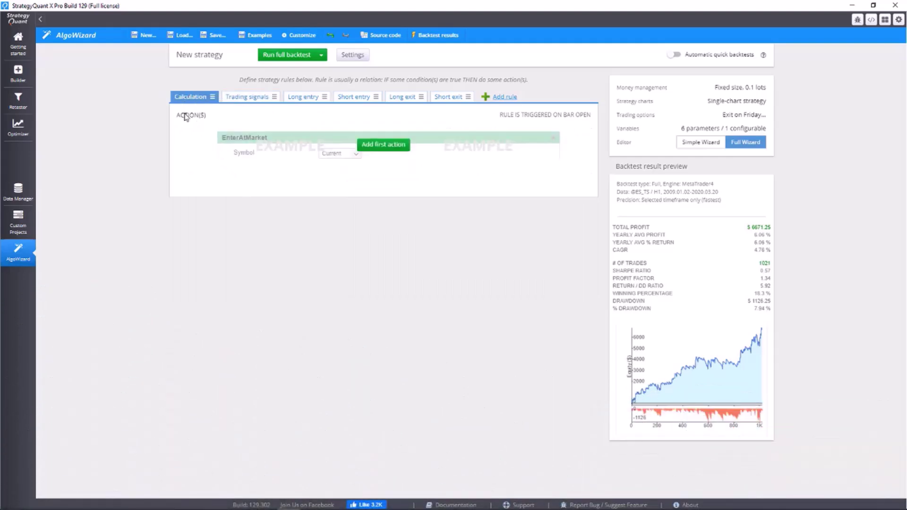
{"action": "left_click", "coordinate": [375, 144]}
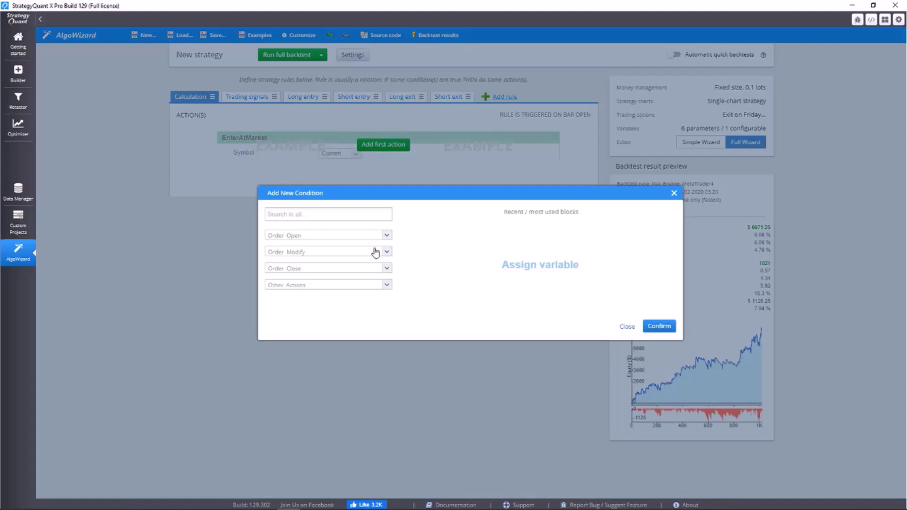
{"action": "left_click", "coordinate": [388, 284]}
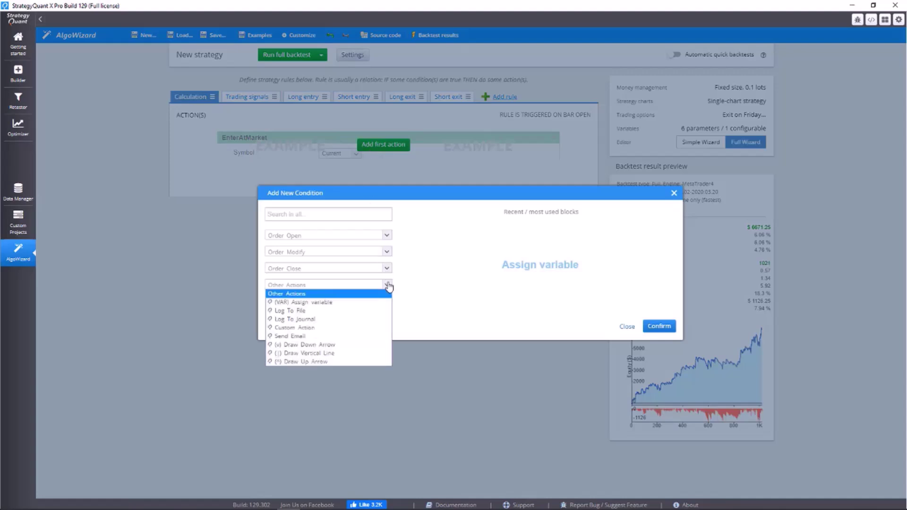
{"action": "left_click", "coordinate": [349, 303]}
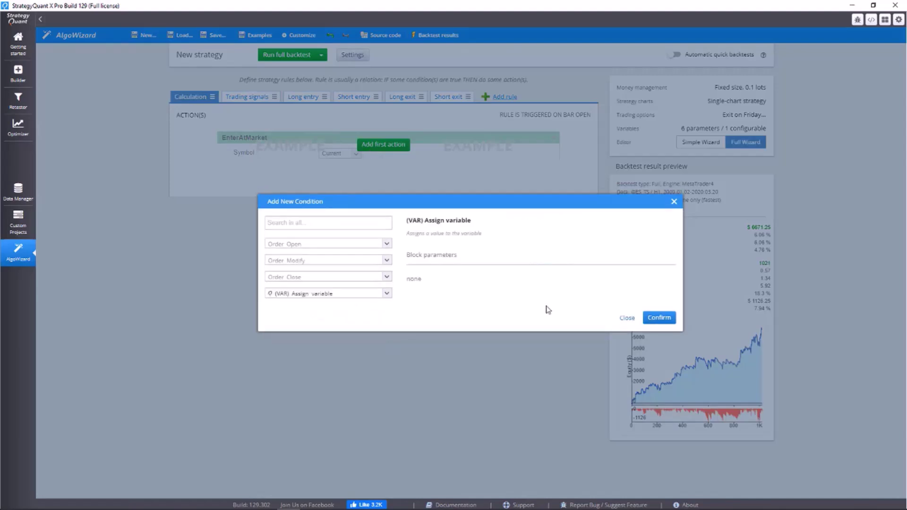
{"action": "left_click", "coordinate": [659, 318]}
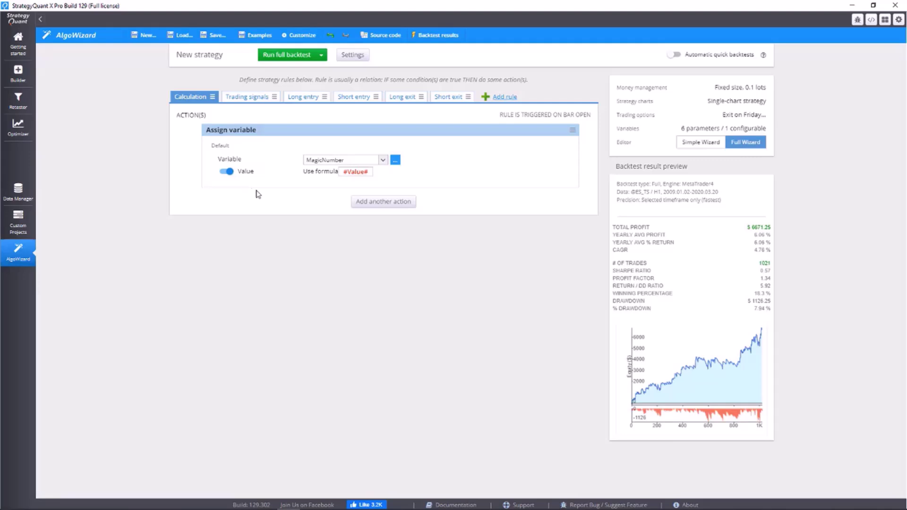
{"action": "left_click", "coordinate": [334, 160]}
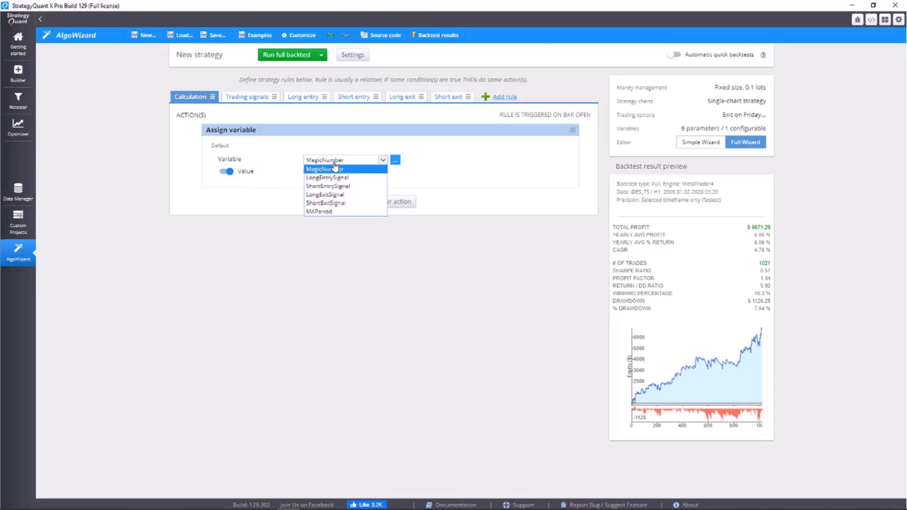
{"action": "left_click", "coordinate": [321, 212]}
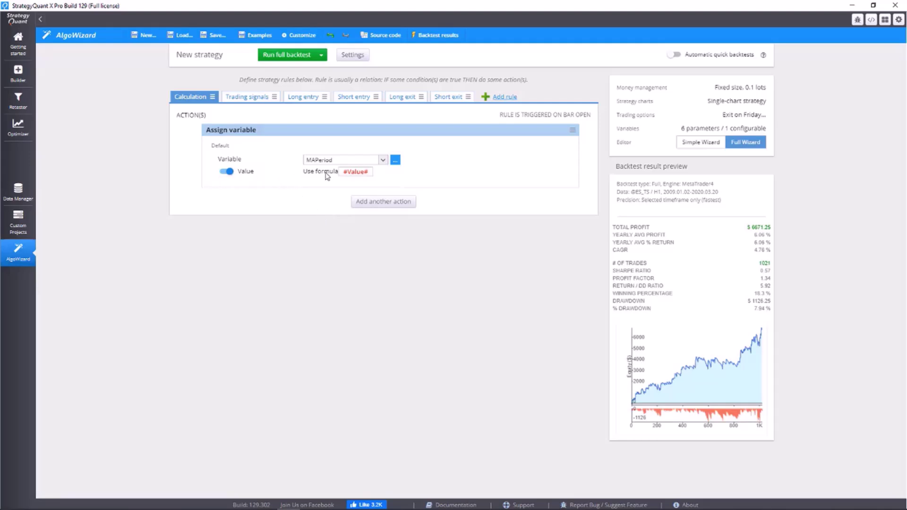
Set the value assigned to MAPeriod in the Calculation rule to the constant number 200.
{"action": "left_click", "coordinate": [362, 175]}
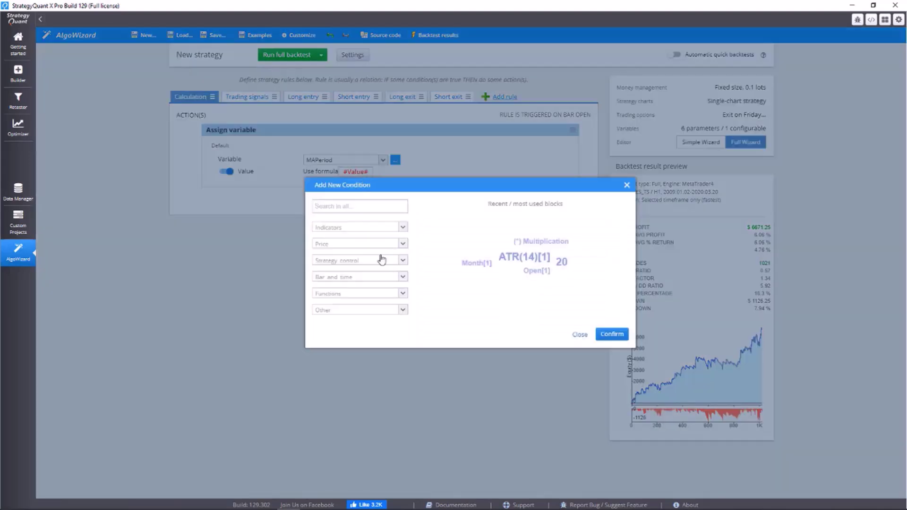
{"action": "left_click", "coordinate": [403, 310]}
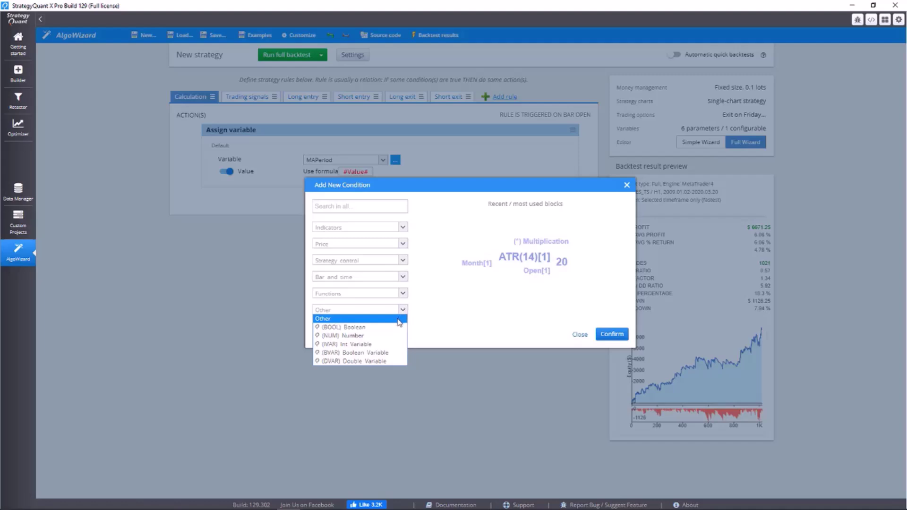
{"action": "left_click", "coordinate": [386, 336]}
{"action": "left_click", "coordinate": [497, 264]}
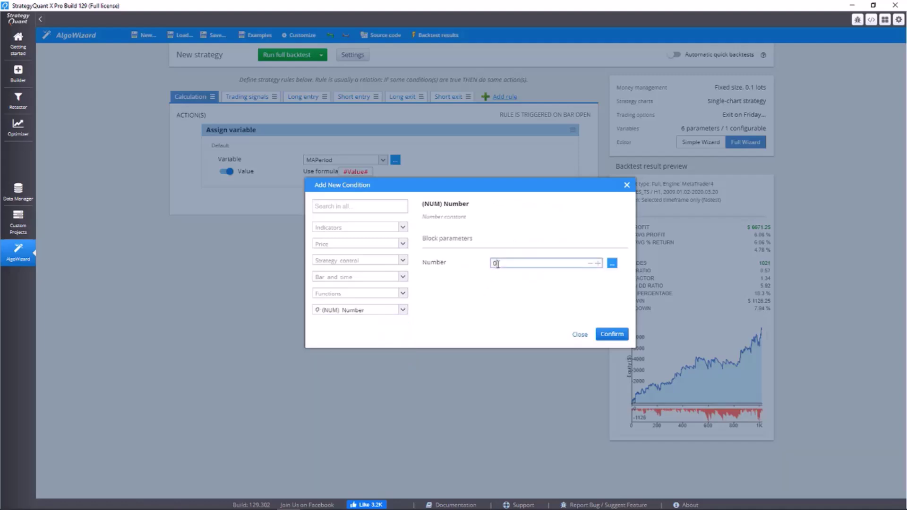
{"action": "type", "text": "200"}
{"action": "left_click", "coordinate": [619, 337]}
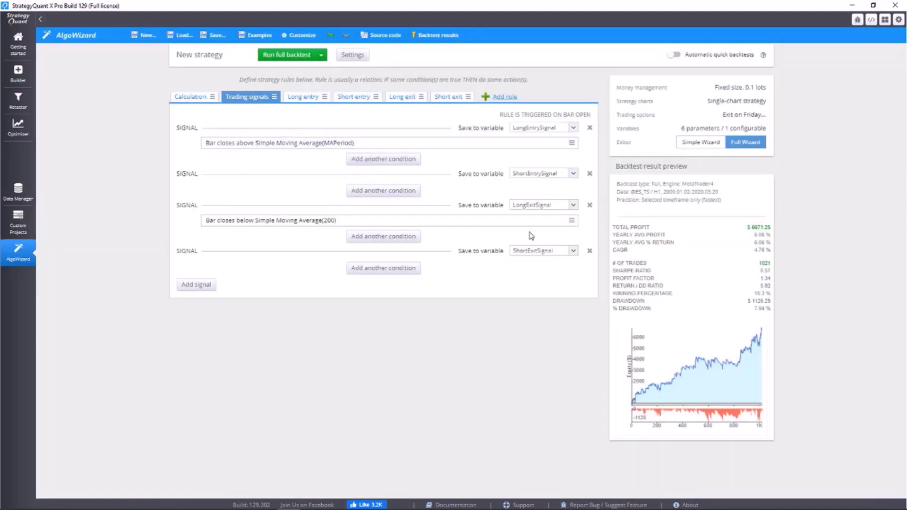
Use the MAPeriod variable as the Period of the LongExitSignal's Moving Average condition.
{"action": "left_click", "coordinate": [572, 222]}
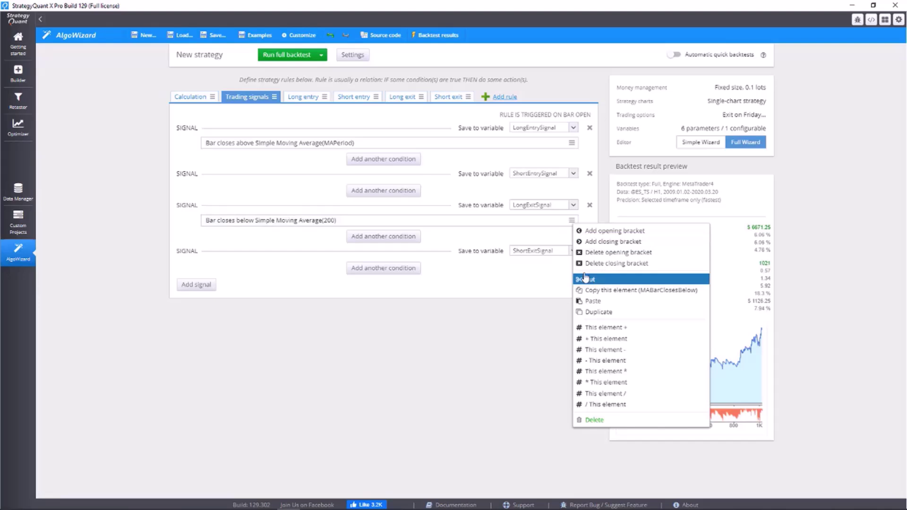
{"action": "left_click", "coordinate": [312, 225]}
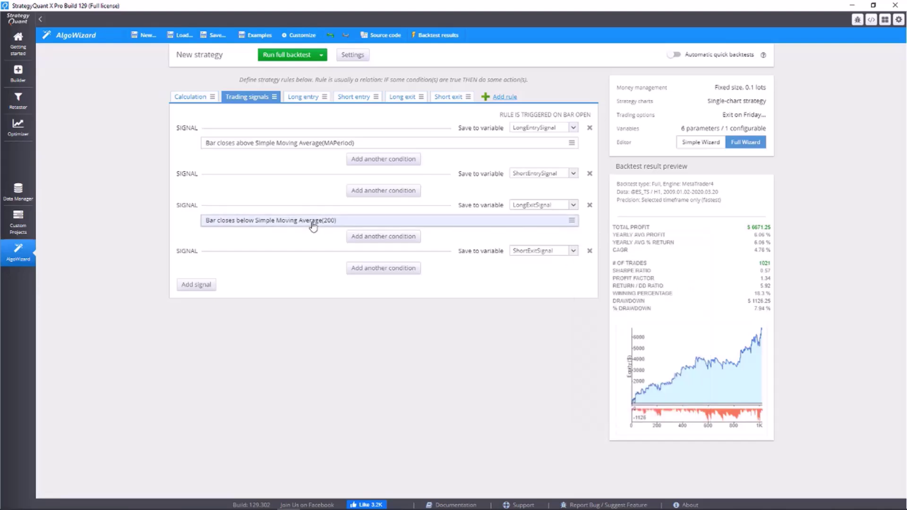
{"action": "left_click", "coordinate": [312, 226]}
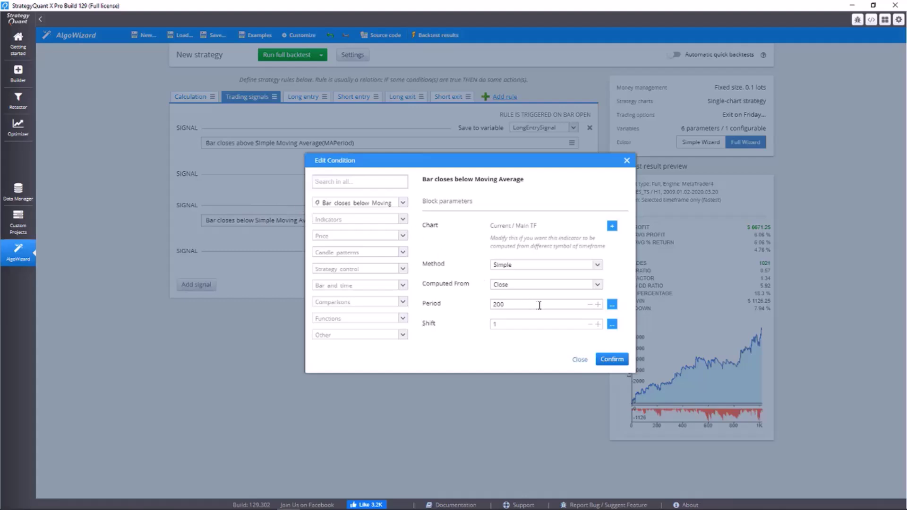
{"action": "left_click", "coordinate": [612, 304]}
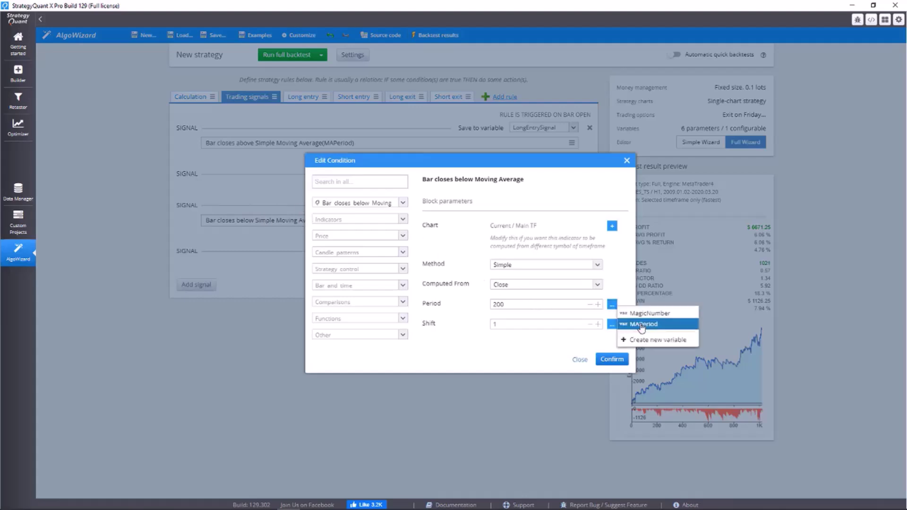
{"action": "left_click", "coordinate": [639, 322]}
{"action": "left_click", "coordinate": [612, 359]}
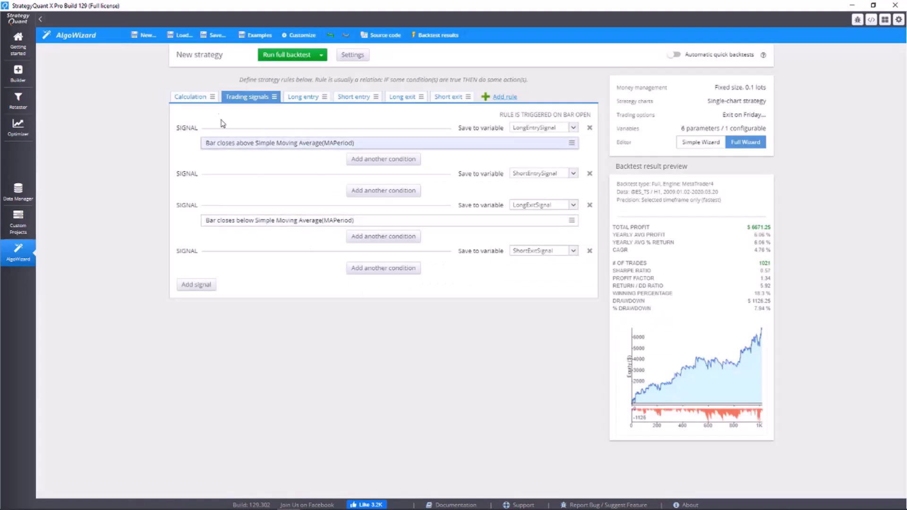
Replace the value formula of the Calculation rule's MAPeriod assignment with the Multiplication function.
{"action": "left_click", "coordinate": [184, 97]}
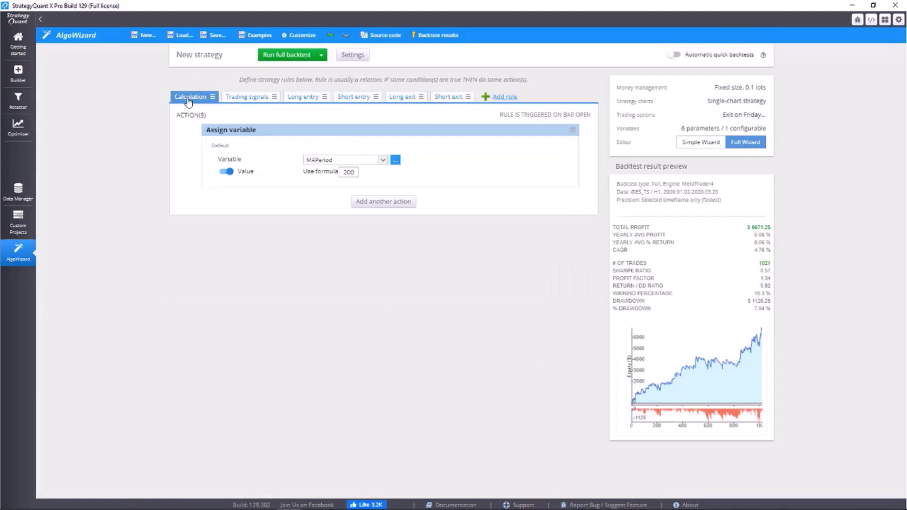
{"action": "left_click", "coordinate": [348, 173]}
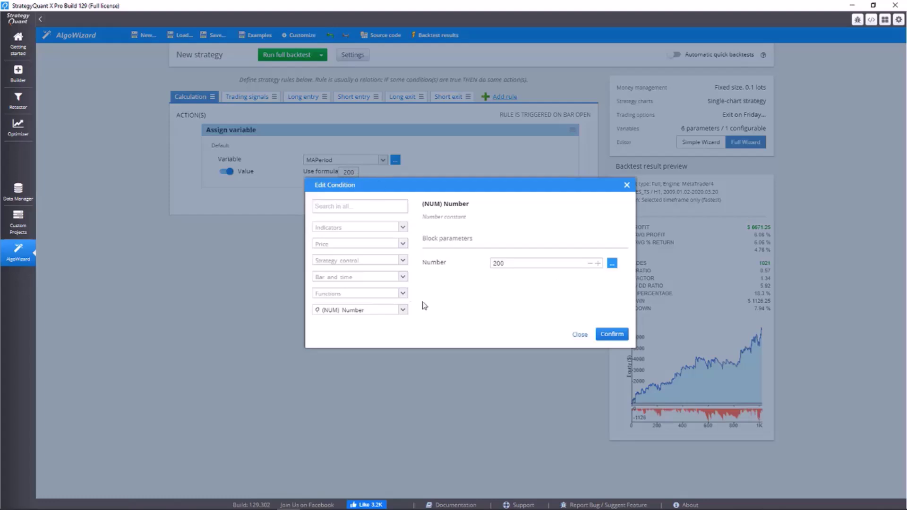
{"action": "left_click", "coordinate": [403, 295]}
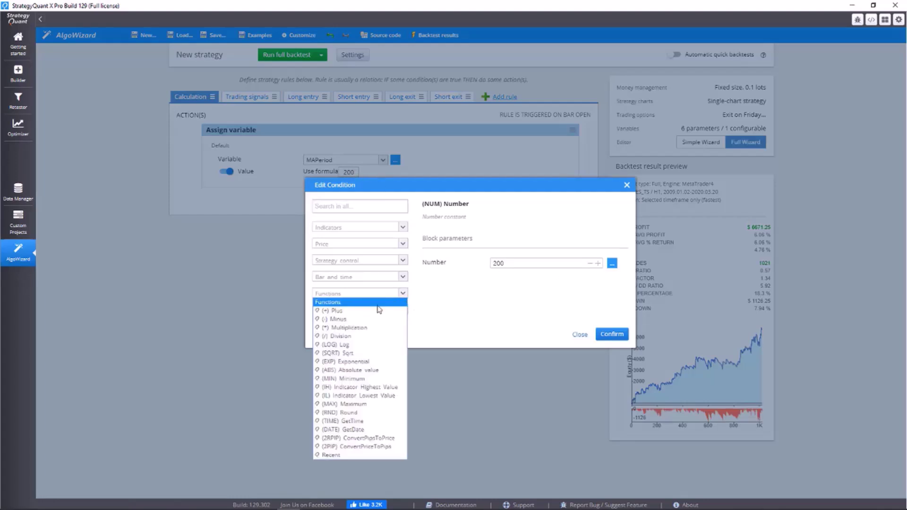
{"action": "left_click", "coordinate": [362, 329]}
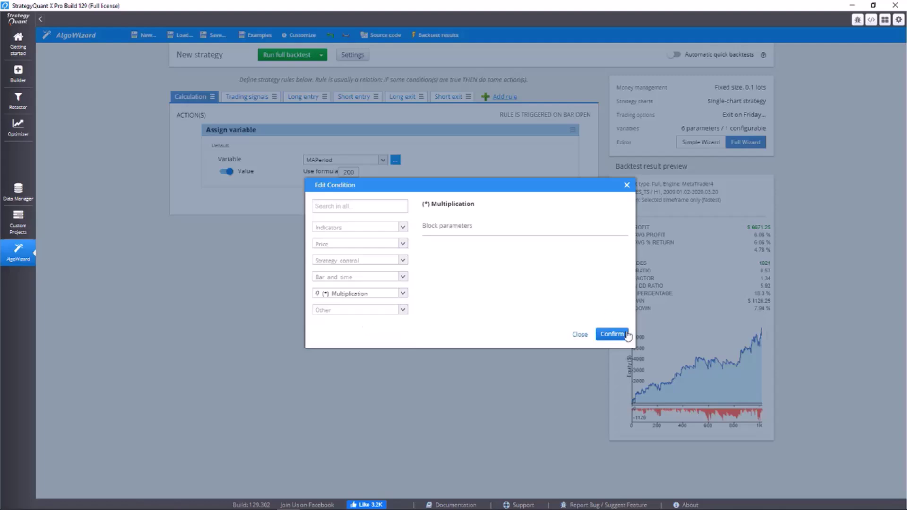
{"action": "left_click", "coordinate": [612, 334]}
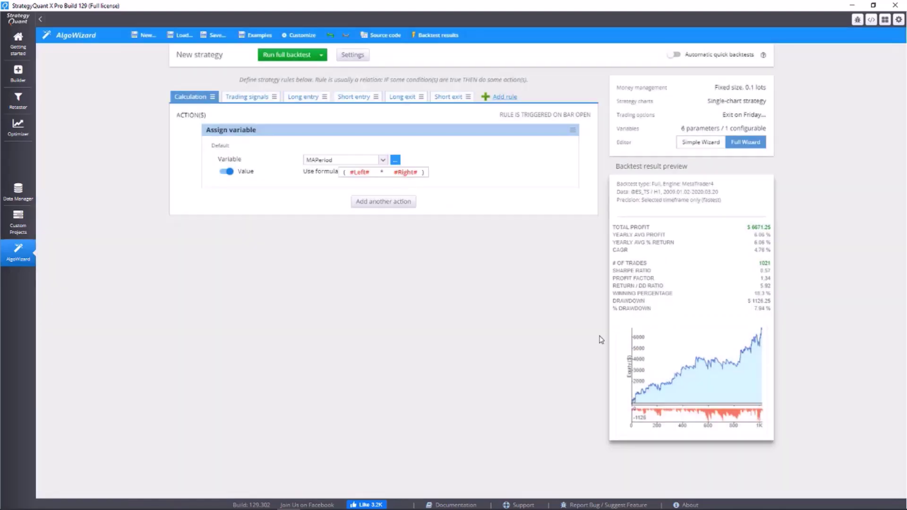
Set the left operand of the MAPeriod multiplication formula to the constant number 20.
{"action": "left_click", "coordinate": [360, 173]}
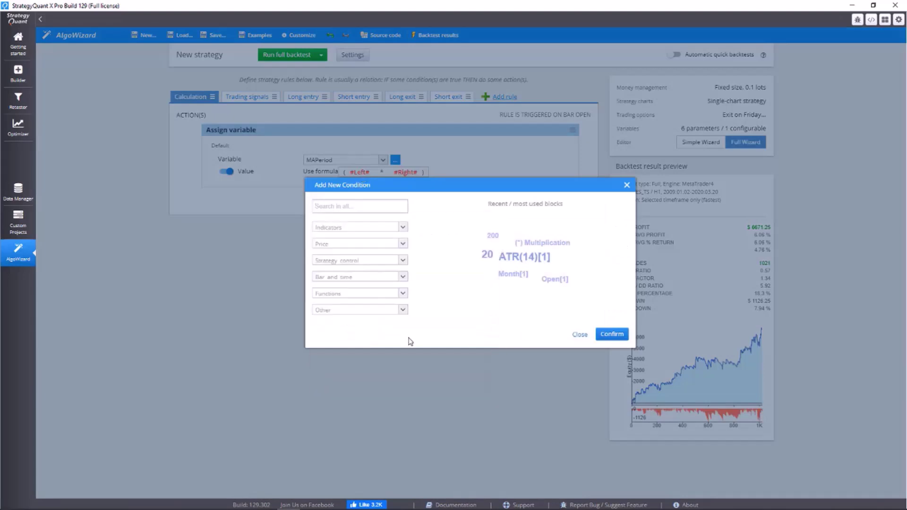
{"action": "left_click", "coordinate": [400, 296]}
{"action": "left_click", "coordinate": [403, 298]}
{"action": "left_click", "coordinate": [407, 314]}
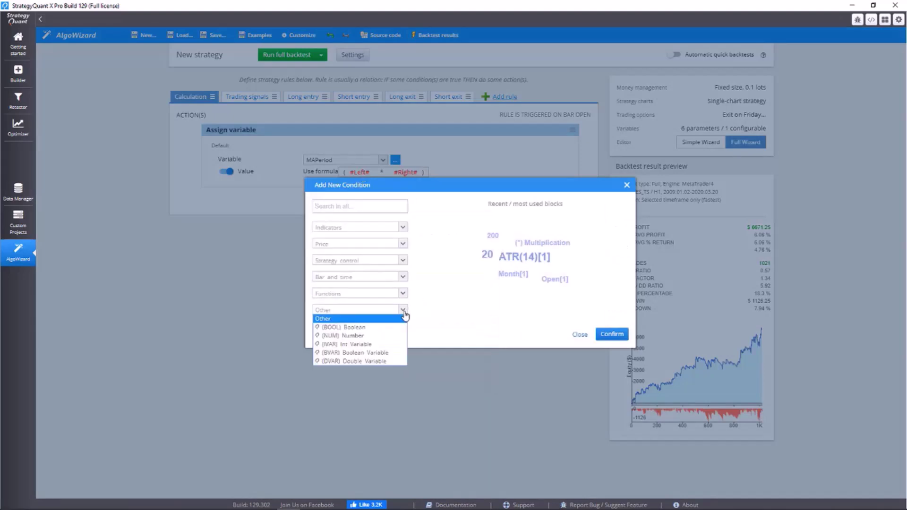
{"action": "left_click", "coordinate": [381, 335]}
{"action": "left_click", "coordinate": [518, 260]}
{"action": "type", "text": "20"}
{"action": "left_click", "coordinate": [605, 336]}
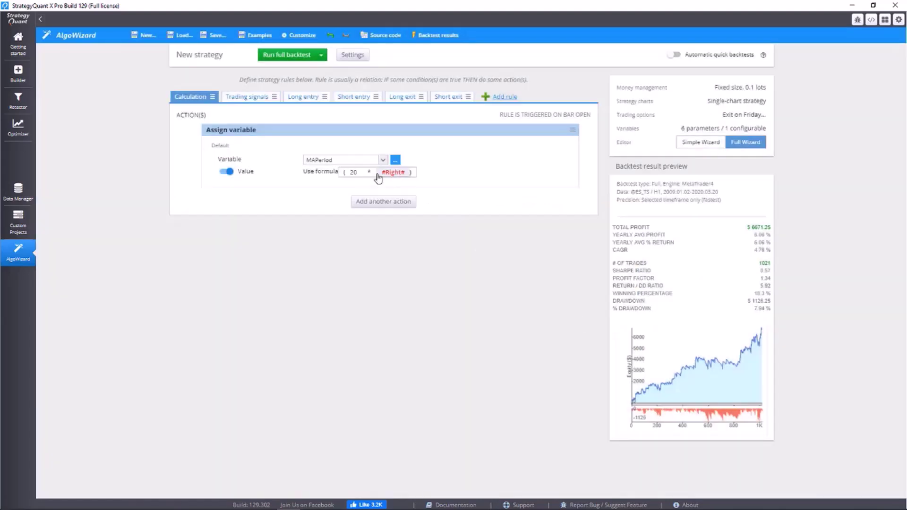
Use the Average True Range indicator with period 14 and shift 1 as the right operand of the MAPeriod multiplication.
{"action": "left_click", "coordinate": [391, 174]}
{"action": "type", "text": "atr"}
{"action": "left_click", "coordinate": [357, 233]}
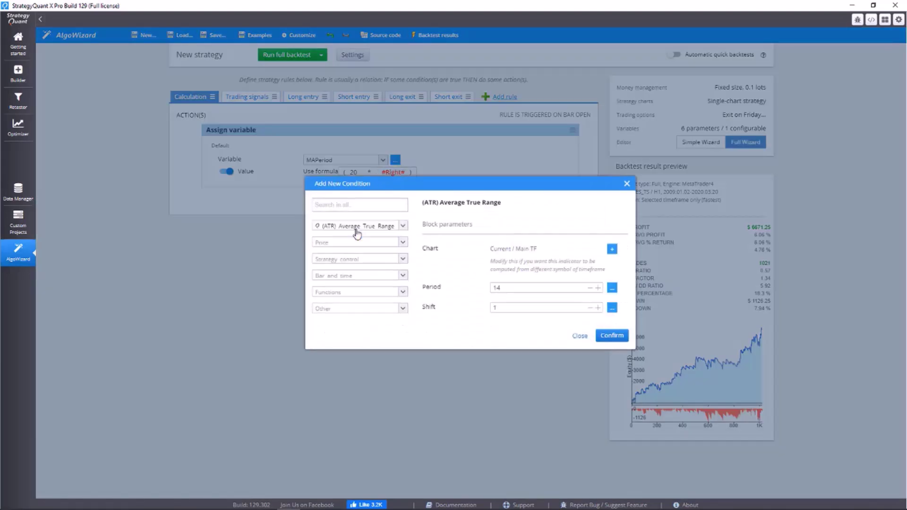
{"action": "left_click", "coordinate": [607, 335]}
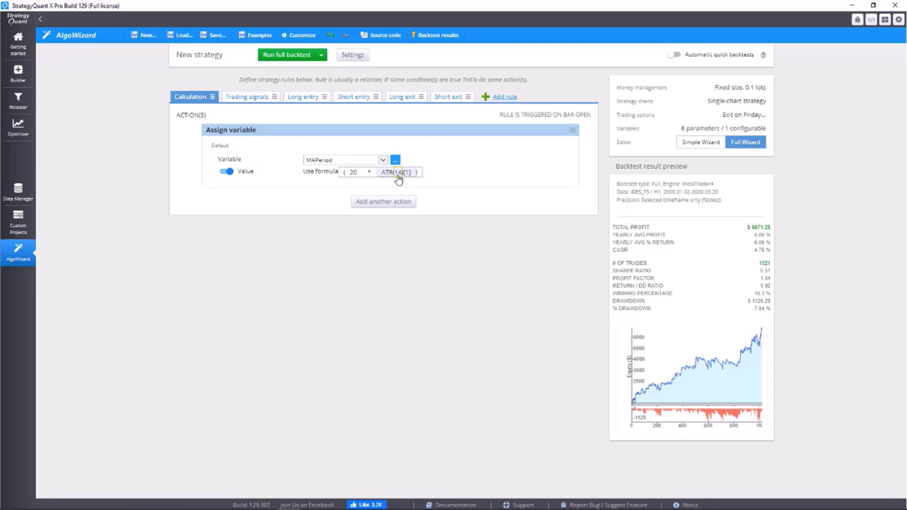
Review the trading signals that use MAPeriod, its calculation formula, and the Long entry and Short entry rules.
{"action": "left_click", "coordinate": [250, 103]}
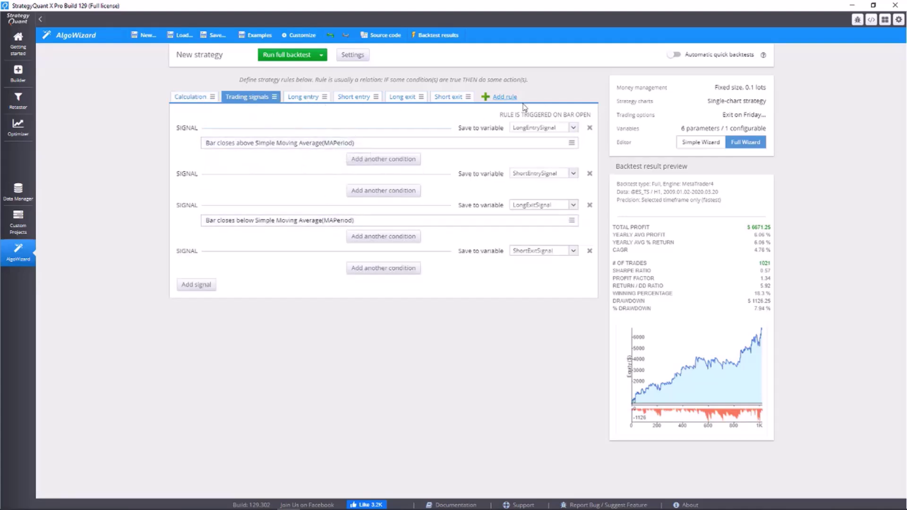
{"action": "left_click", "coordinate": [191, 97]}
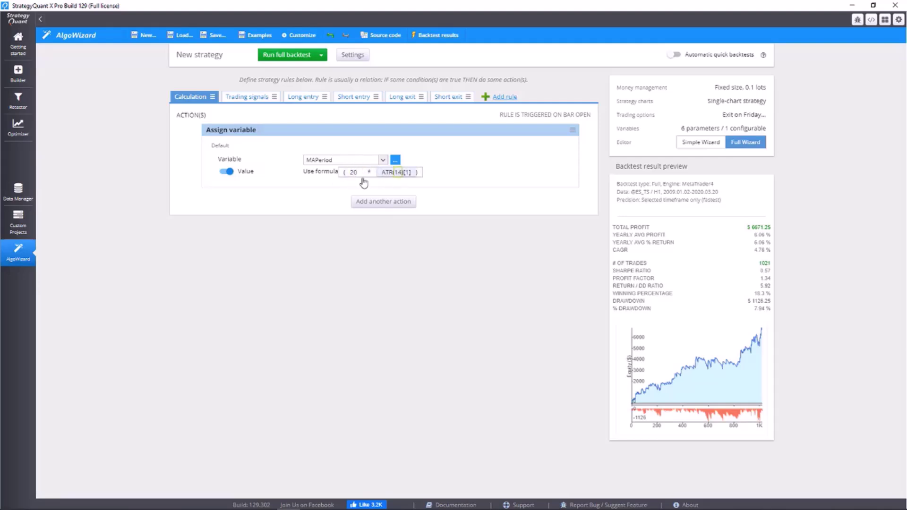
{"action": "left_click", "coordinate": [251, 100]}
{"action": "left_click", "coordinate": [299, 98]}
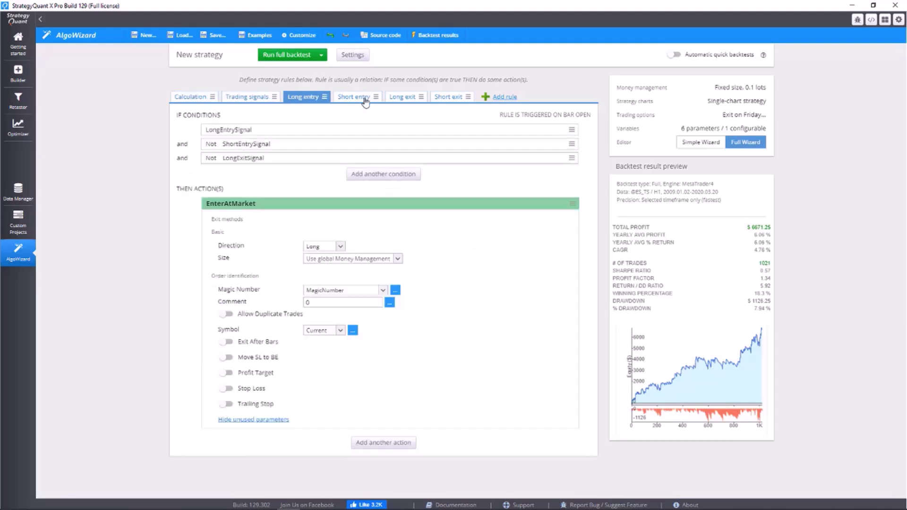
{"action": "left_click", "coordinate": [365, 100]}
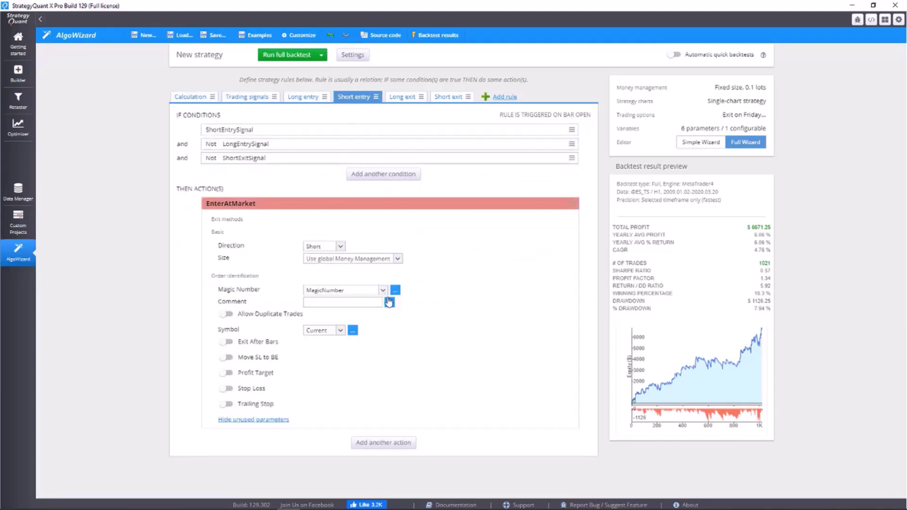